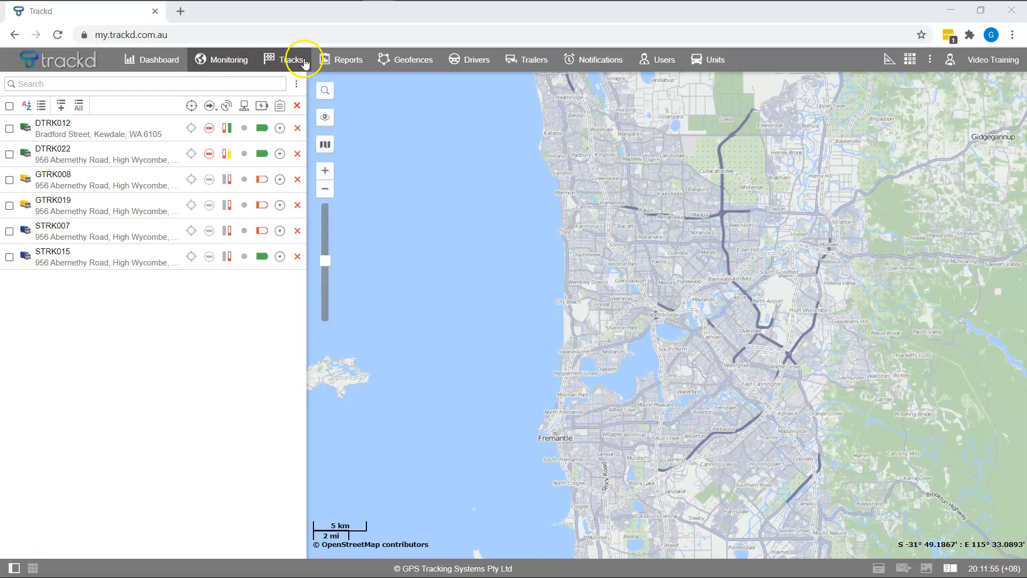
Open the vehicle tracks section and choose DTRK022 as the unit to track.
{"action": "left_click", "coordinate": [304, 63]}
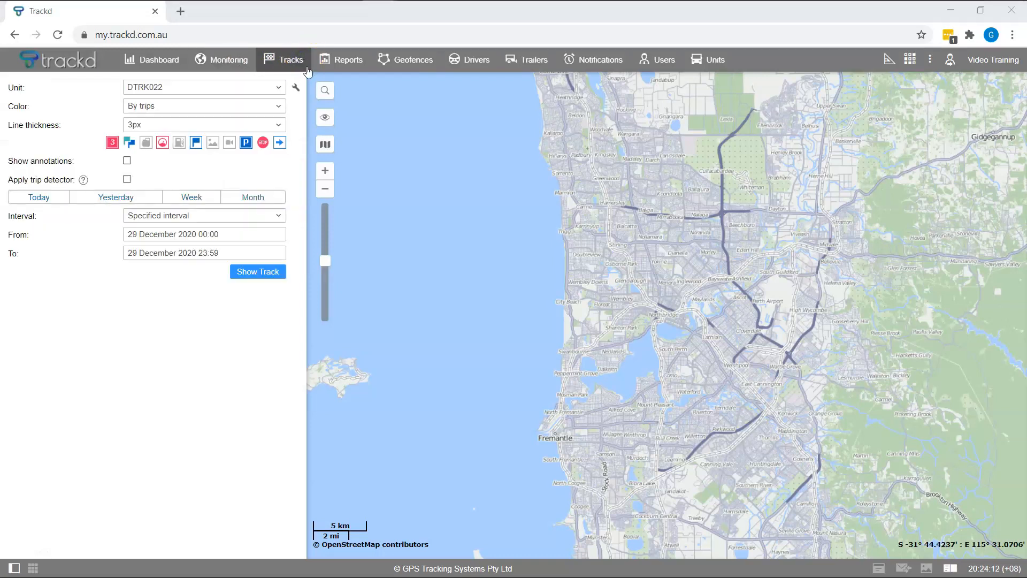
{"action": "left_click", "coordinate": [278, 89]}
{"action": "left_click", "coordinate": [278, 88]}
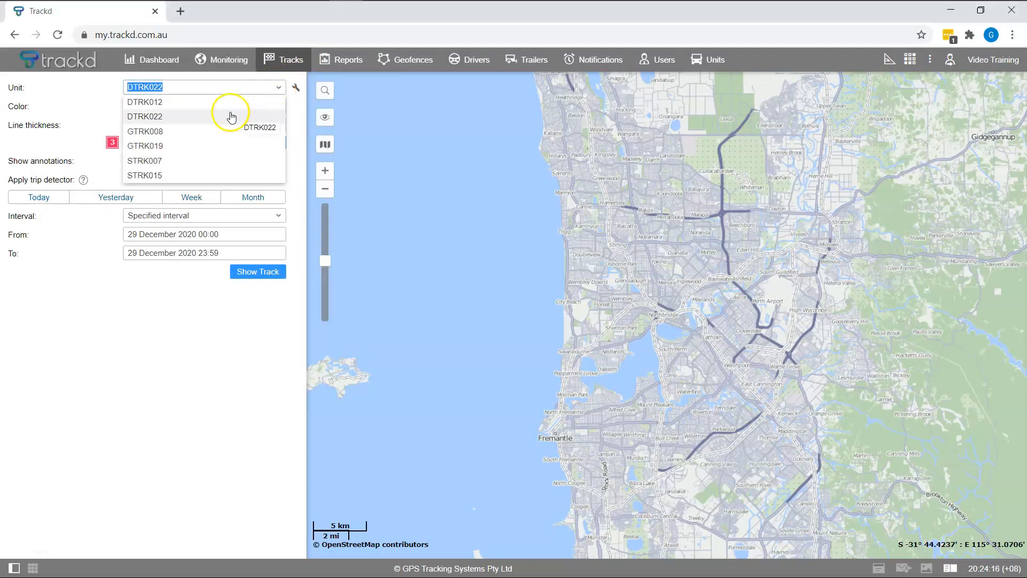
{"action": "left_click", "coordinate": [231, 116]}
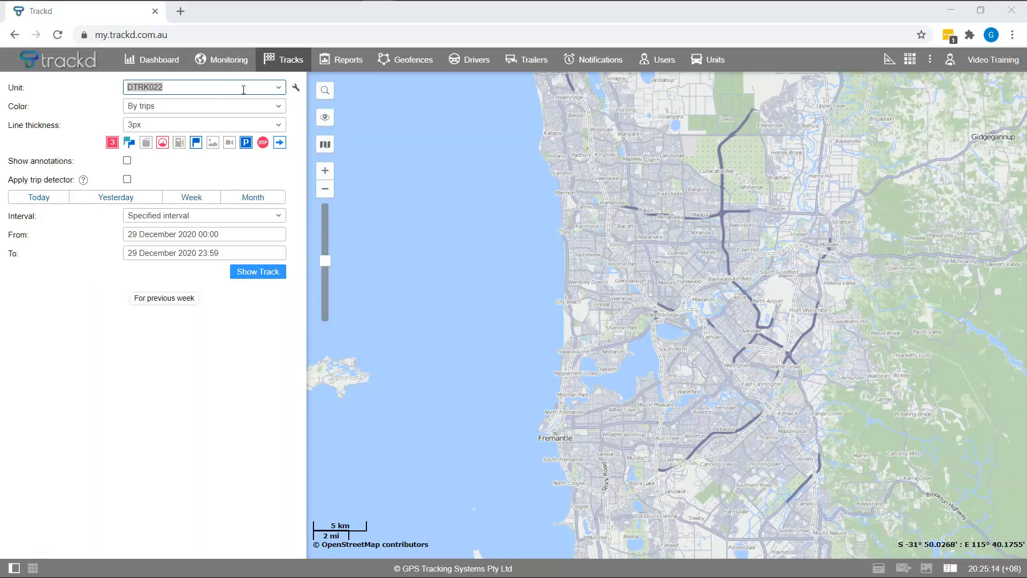
Examine the track colour and line thickness options and the advanced properties of unit DTRK022.
{"action": "left_click", "coordinate": [277, 109]}
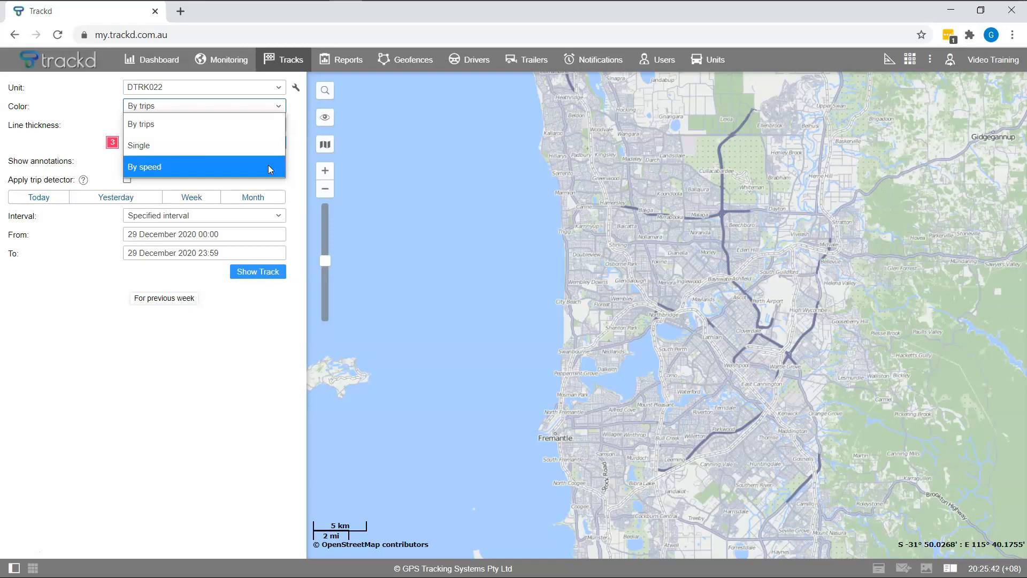
{"action": "left_click", "coordinate": [297, 87]}
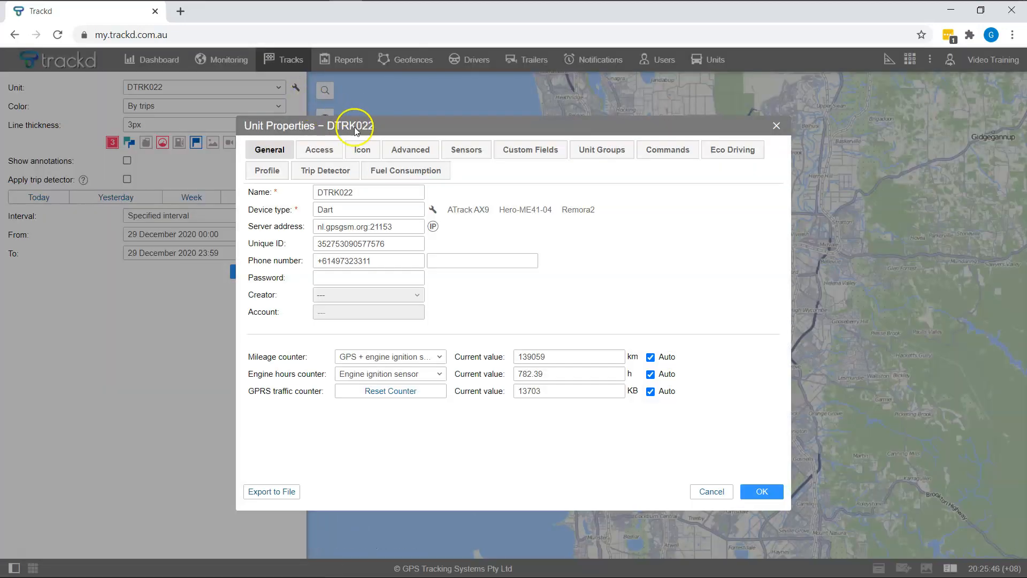
{"action": "left_click", "coordinate": [410, 151]}
{"action": "left_click", "coordinate": [778, 447]}
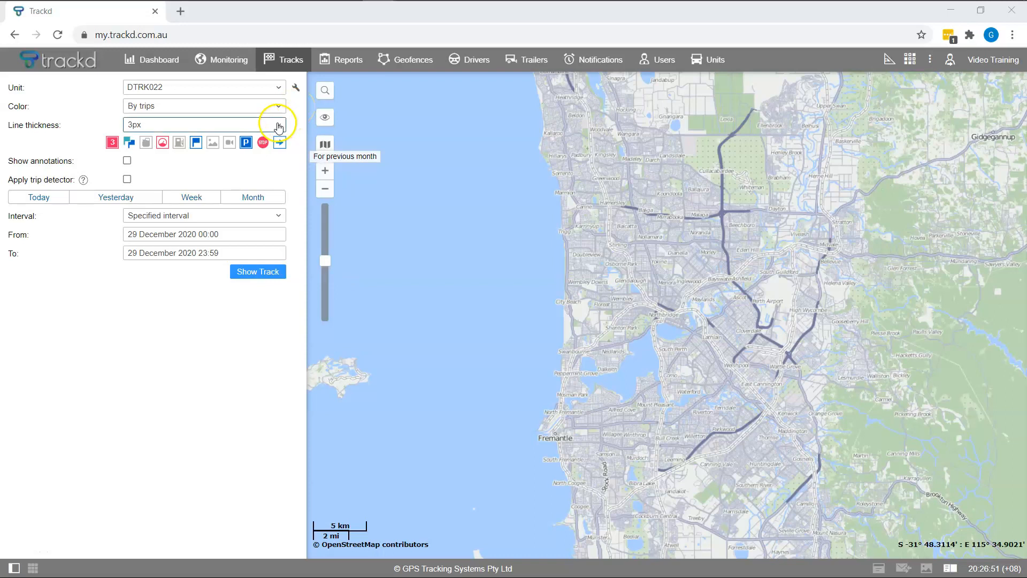
{"action": "left_click", "coordinate": [277, 125]}
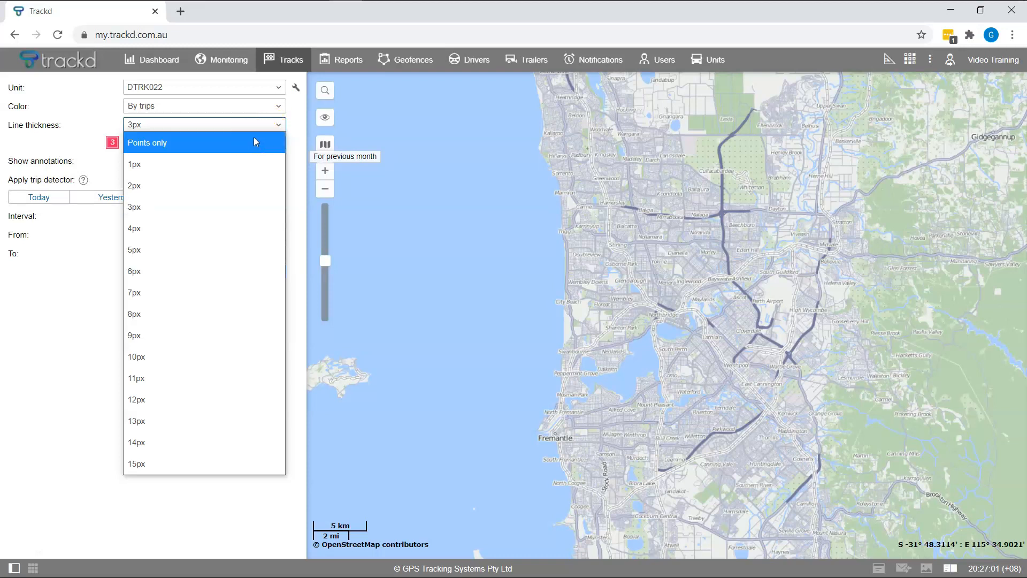
{"action": "left_click", "coordinate": [289, 129]}
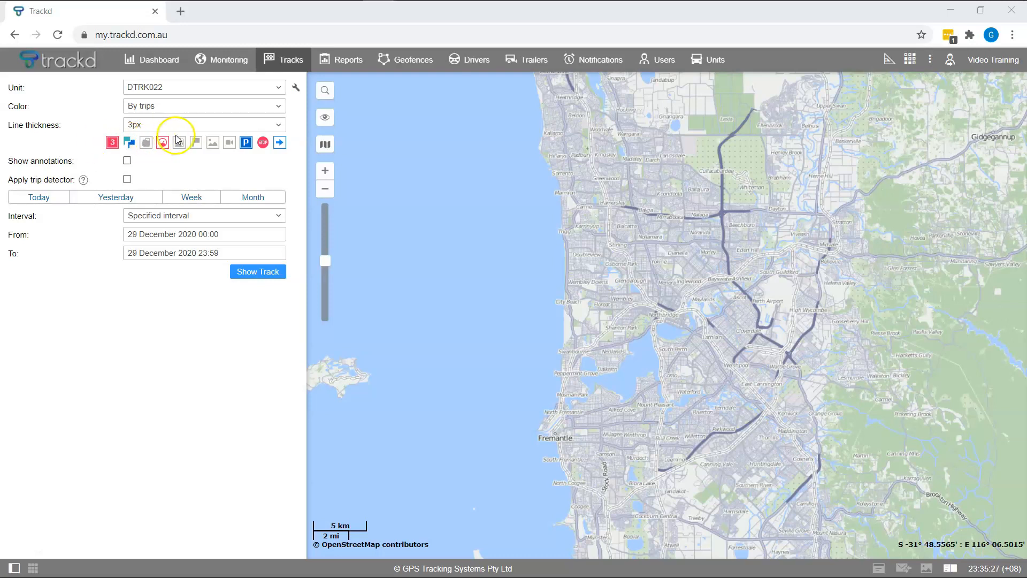
Try out the track marker toggles, including the parking and Stops markers.
{"action": "left_click", "coordinate": [196, 142]}
{"action": "left_click", "coordinate": [111, 143]}
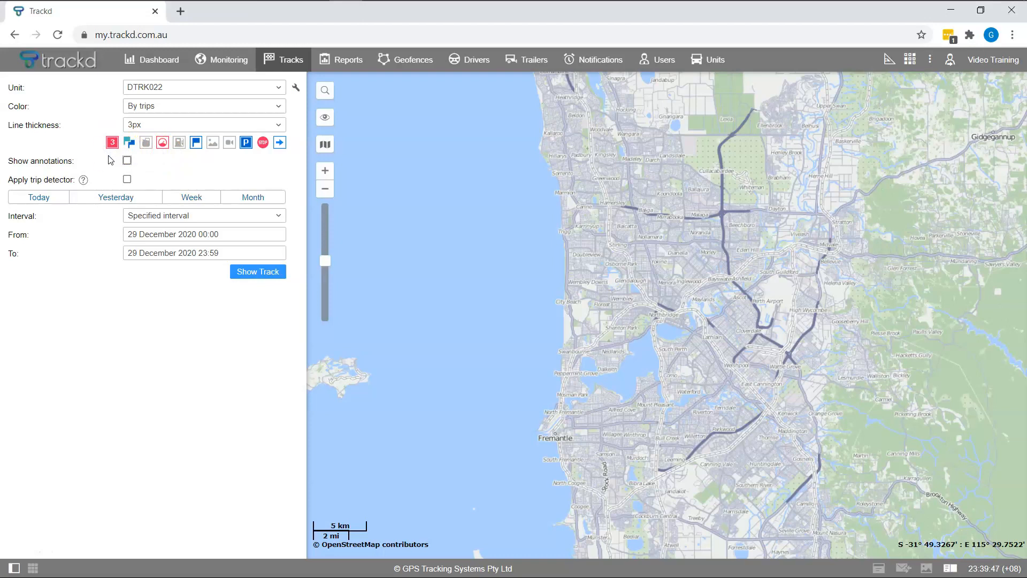
{"action": "left_click", "coordinate": [129, 143]}
{"action": "left_click", "coordinate": [166, 149]}
{"action": "left_click", "coordinate": [197, 146]}
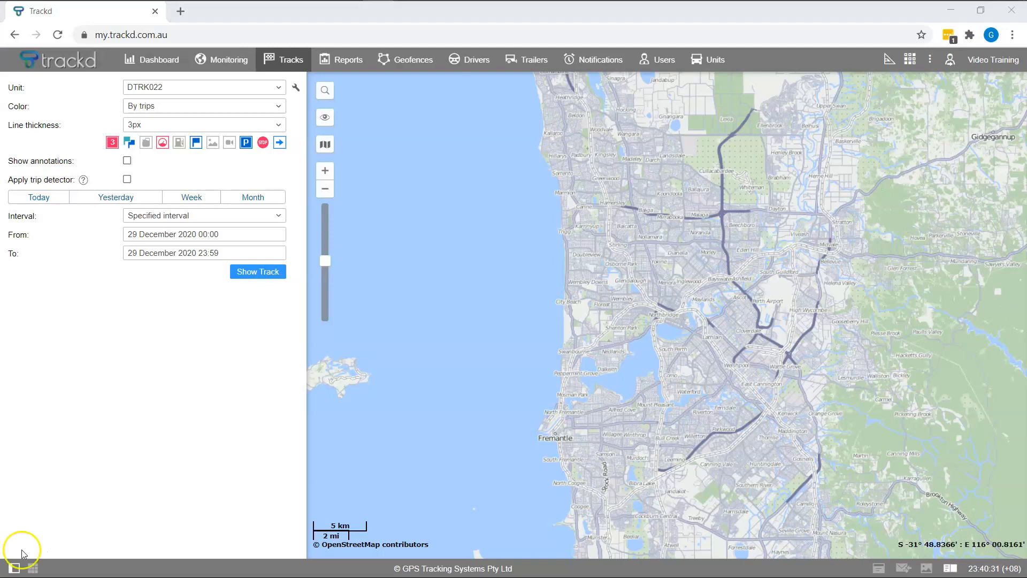
{"action": "left_click", "coordinate": [248, 144]}
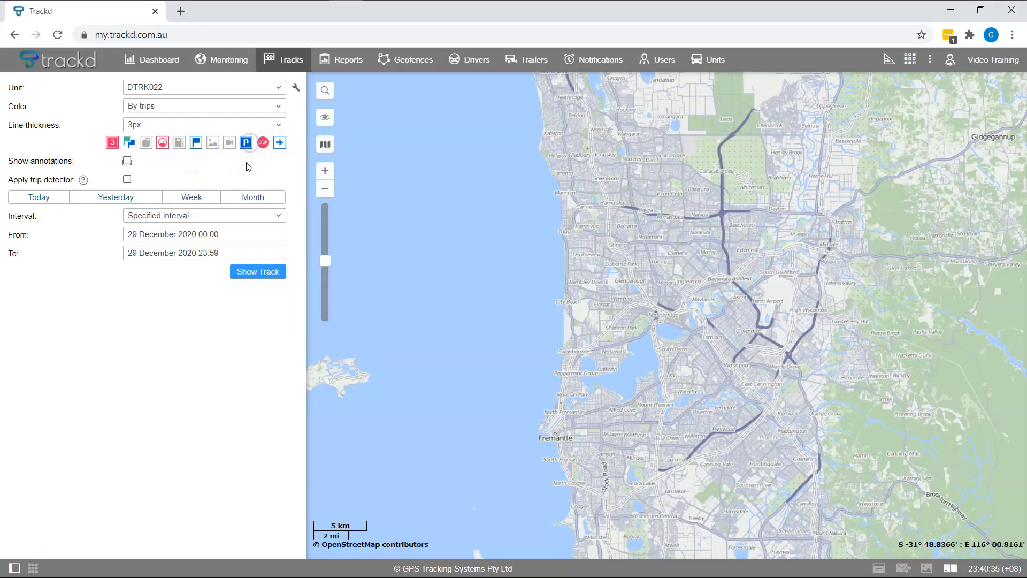
{"action": "left_click", "coordinate": [247, 143]}
{"action": "left_click", "coordinate": [260, 144]}
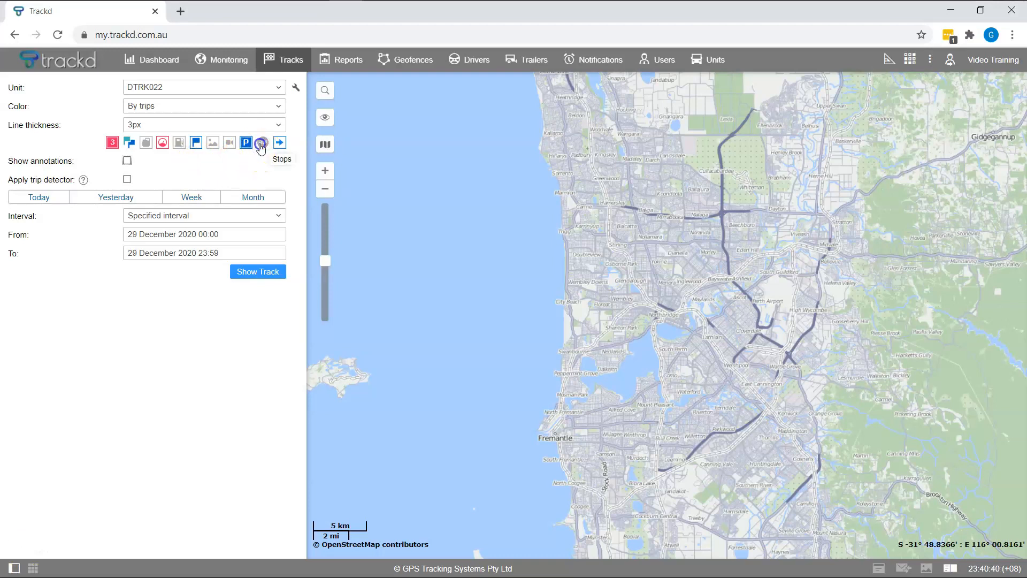
{"action": "left_click", "coordinate": [260, 144]}
{"action": "left_click", "coordinate": [263, 162]}
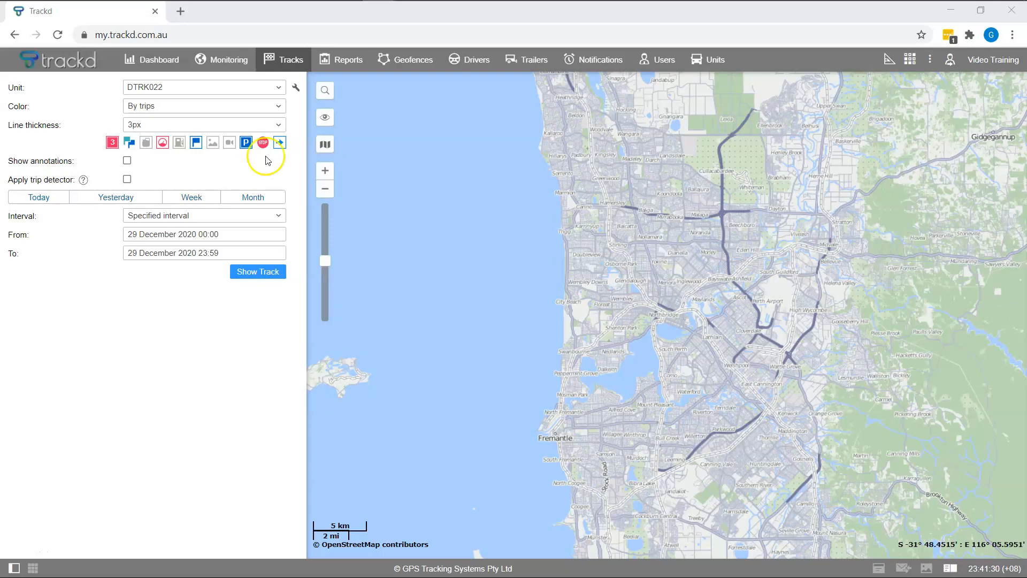
{"action": "left_click", "coordinate": [280, 144]}
Turn on annotations and select Specified interval, checking its start date calendar.
{"action": "left_click", "coordinate": [128, 161]}
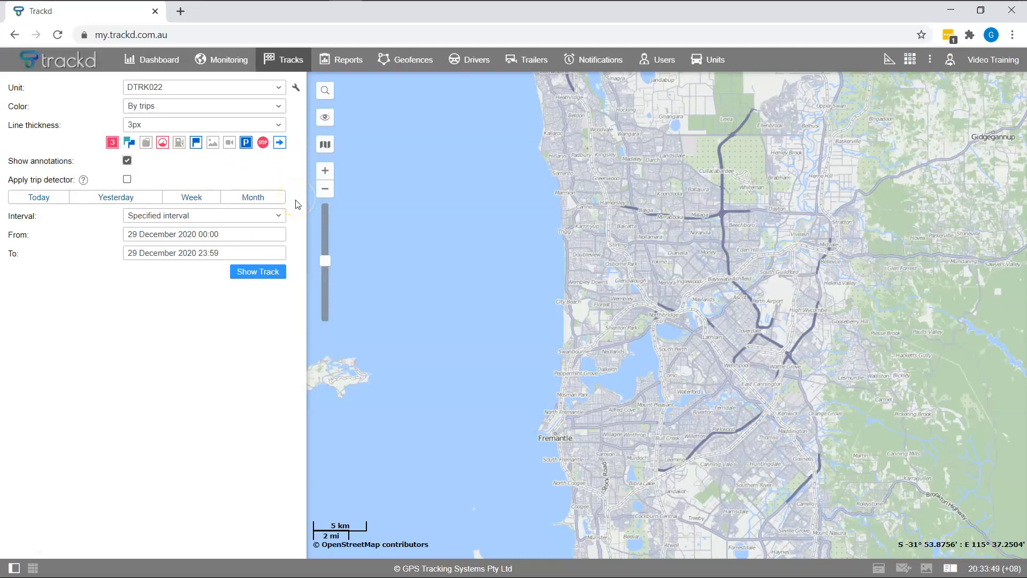
{"action": "left_click", "coordinate": [281, 215]}
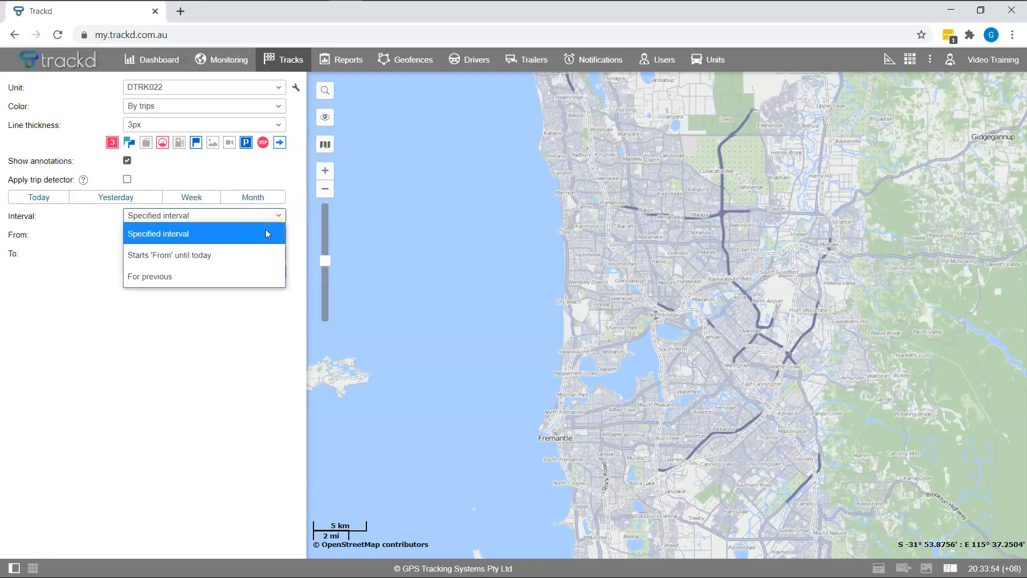
{"action": "left_click", "coordinate": [265, 233]}
{"action": "left_click", "coordinate": [266, 233]}
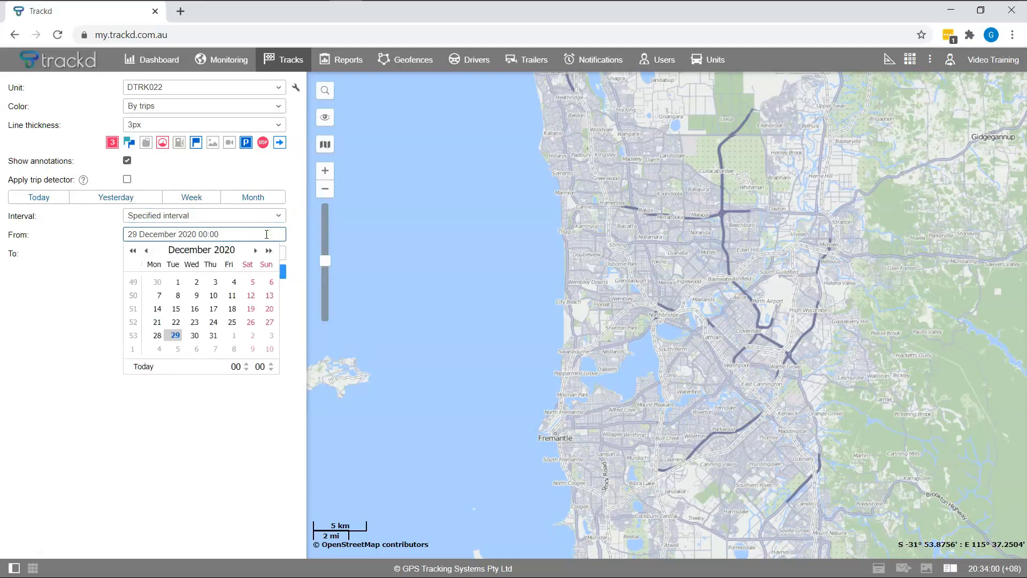
{"action": "left_click", "coordinate": [266, 234]}
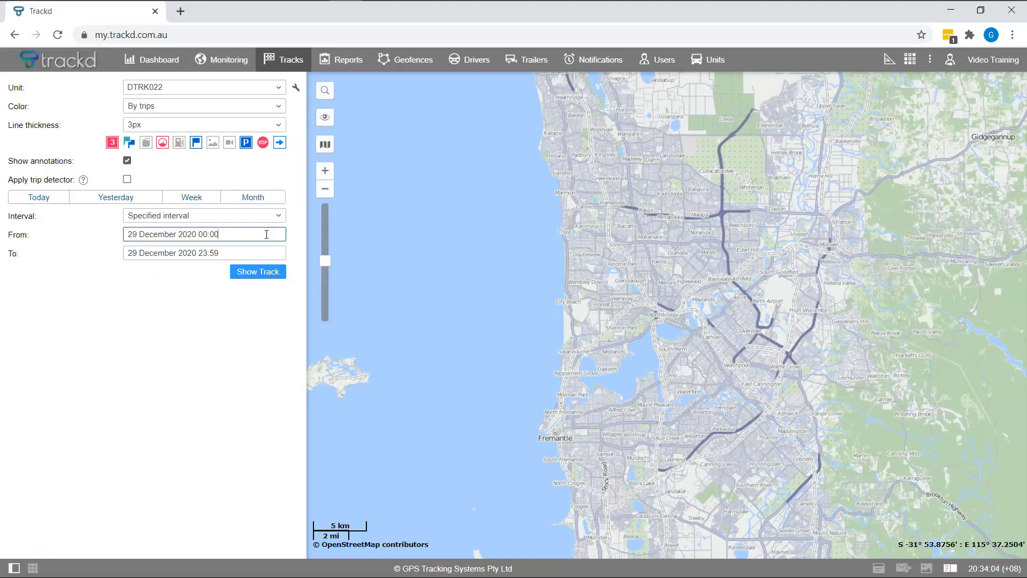
Try the Starts 'From' until today interval and check its start date calendar.
{"action": "left_click", "coordinate": [276, 216]}
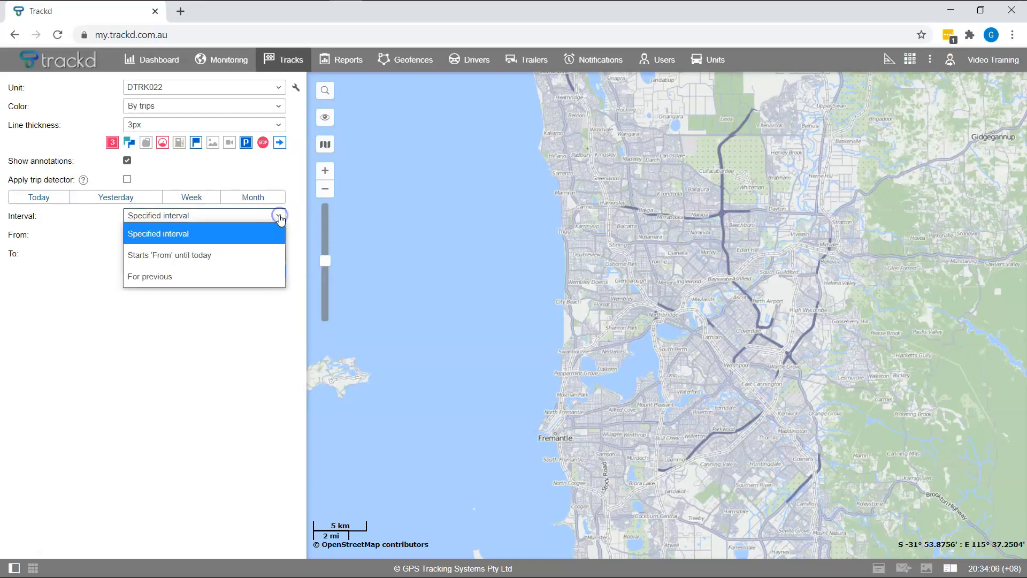
{"action": "left_click", "coordinate": [253, 251]}
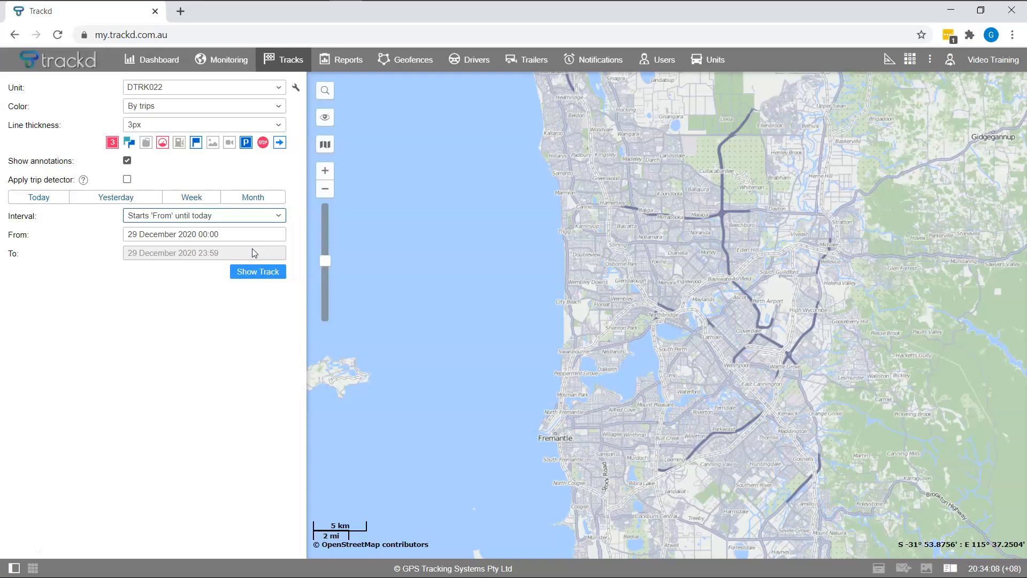
{"action": "left_click", "coordinate": [259, 234]}
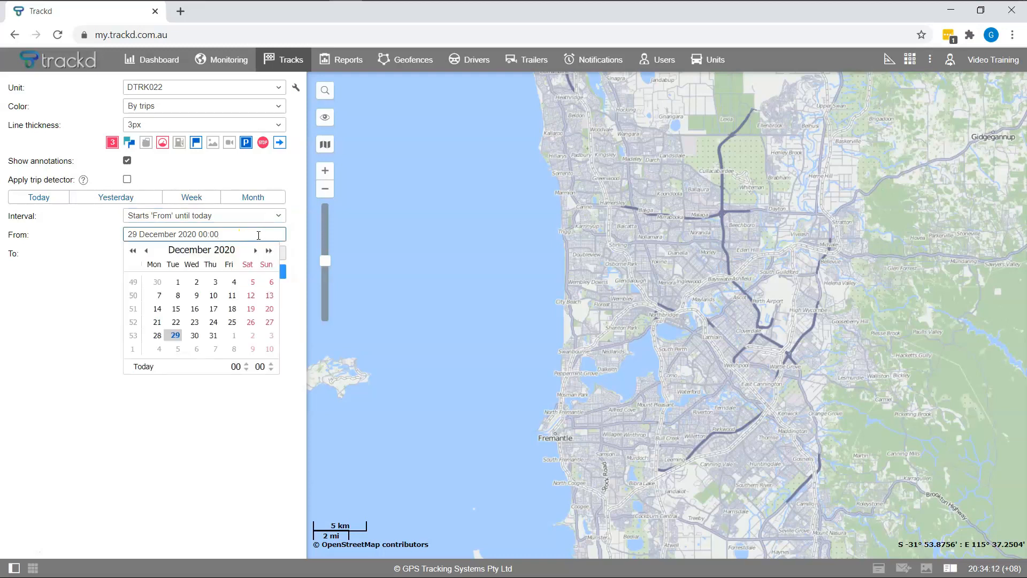
{"action": "left_click", "coordinate": [259, 234]}
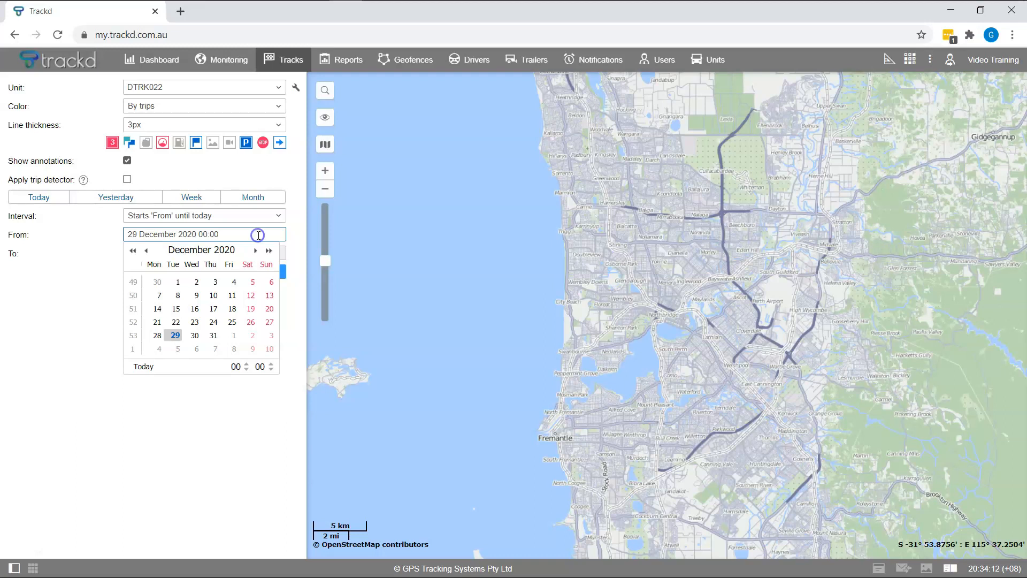
Show the DTRK022 track for the previous 2 weeks, including the current one.
{"action": "left_click", "coordinate": [277, 215]}
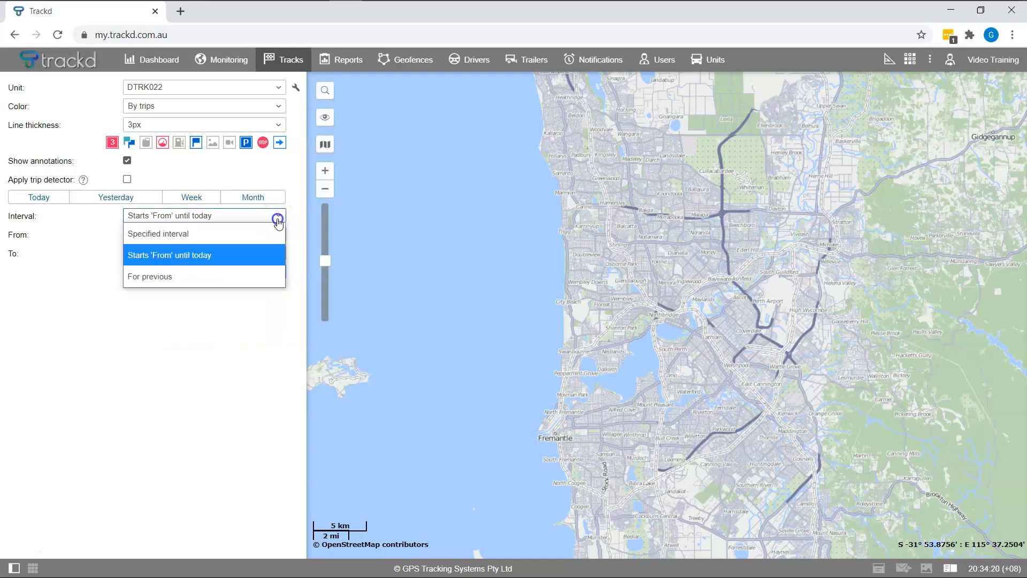
{"action": "left_click", "coordinate": [262, 275]}
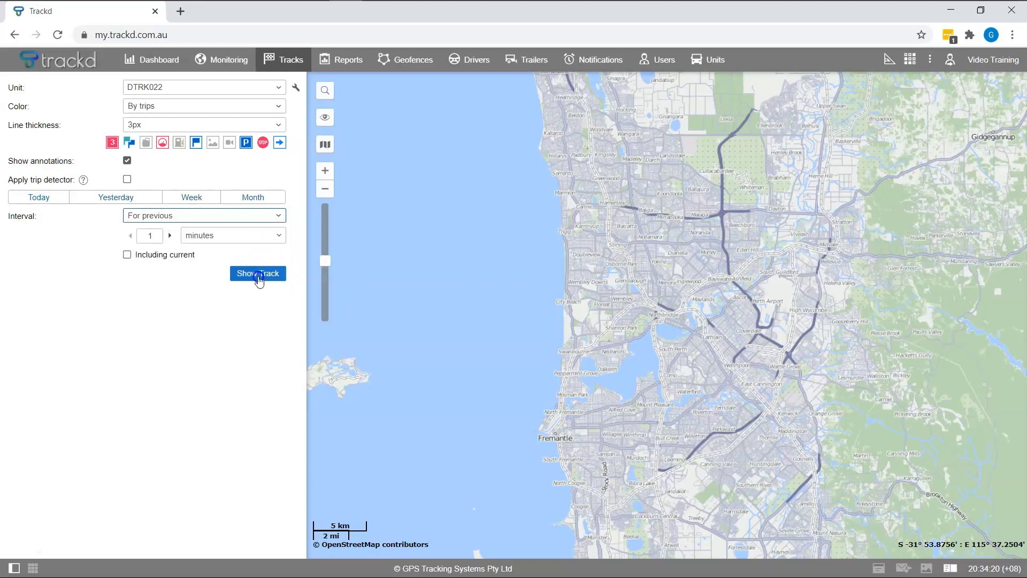
{"action": "left_click", "coordinate": [170, 236]}
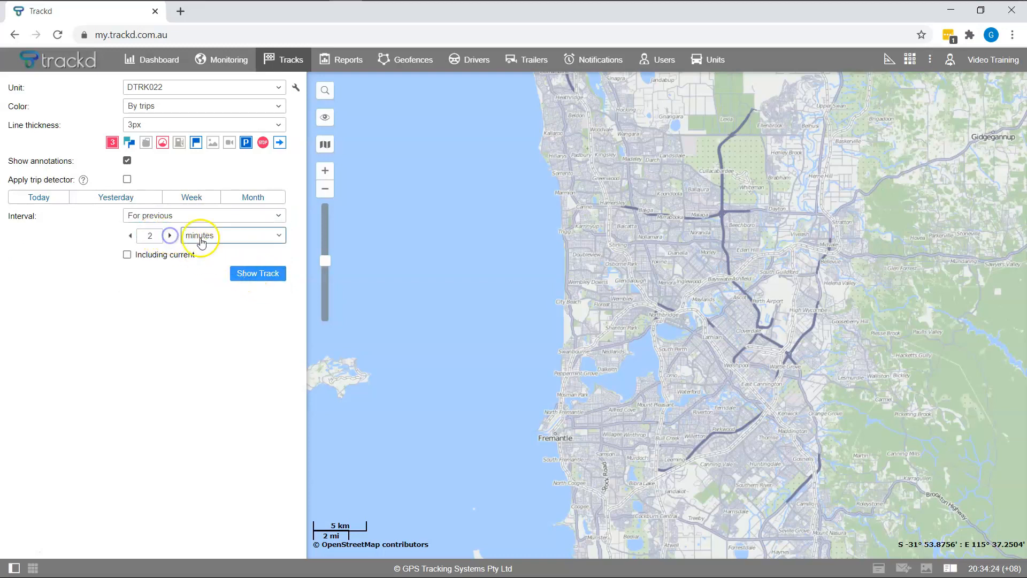
{"action": "left_click", "coordinate": [278, 236]}
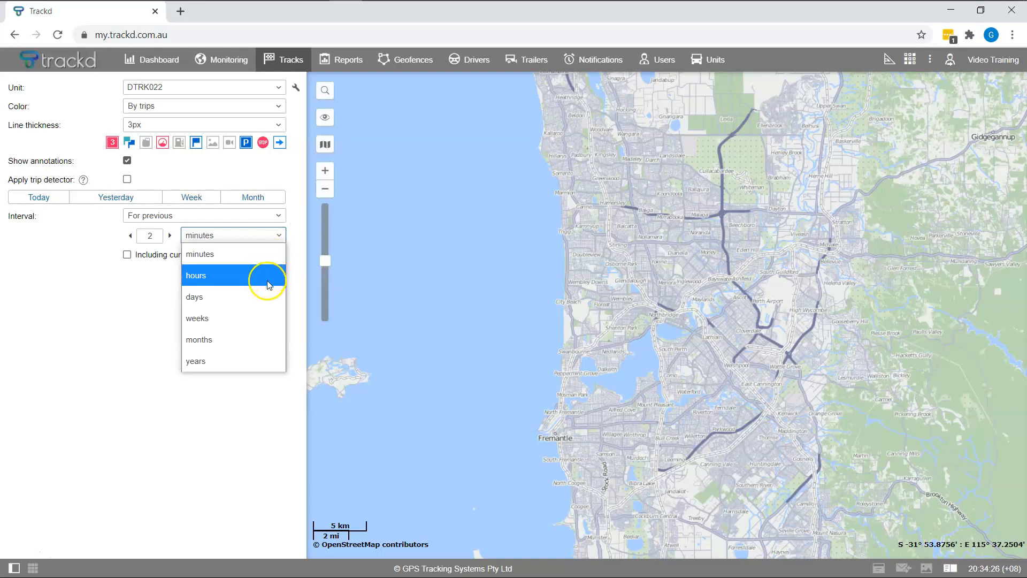
{"action": "left_click", "coordinate": [261, 318]}
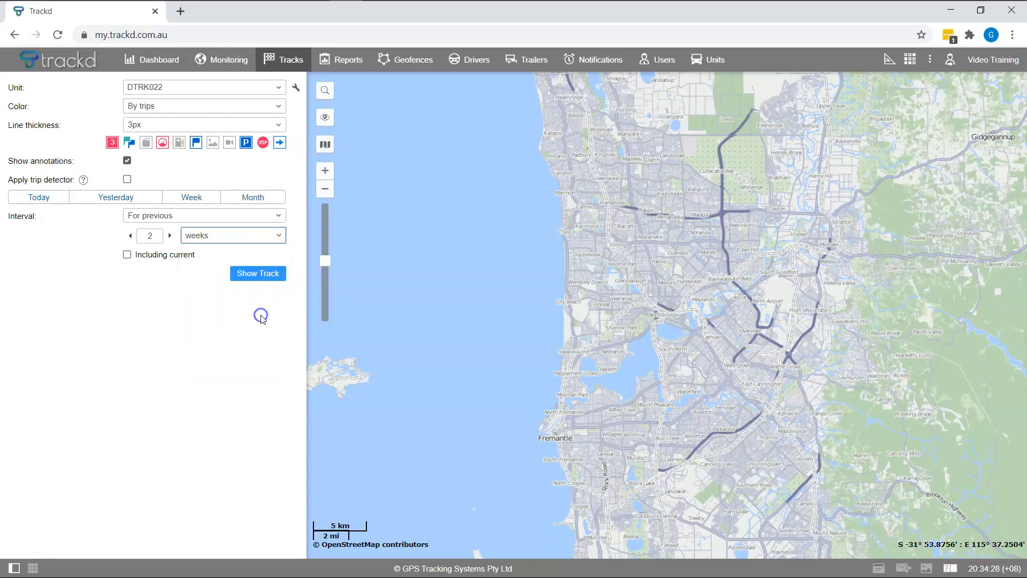
{"action": "left_click", "coordinate": [127, 257]}
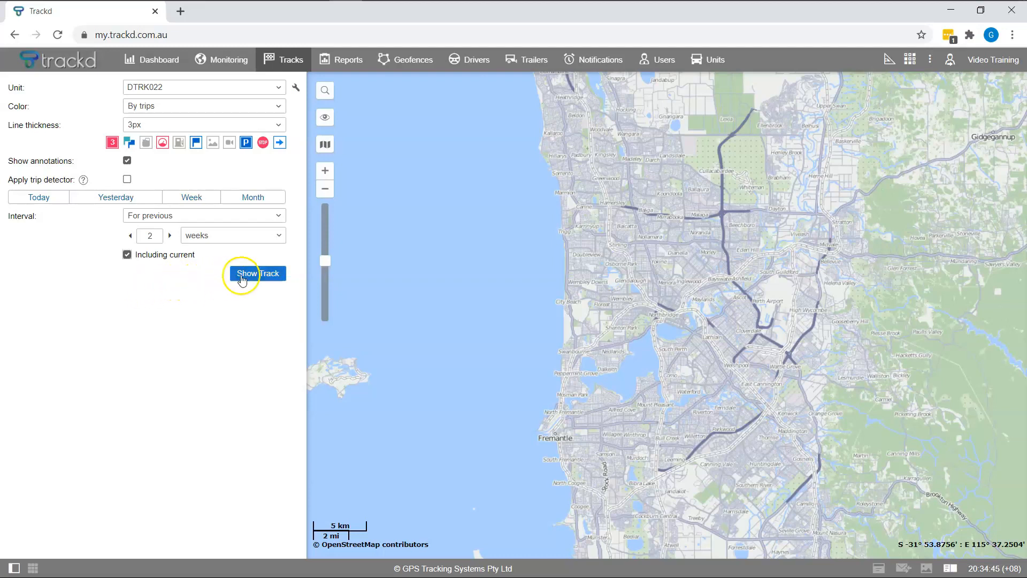
{"action": "left_click", "coordinate": [261, 274]}
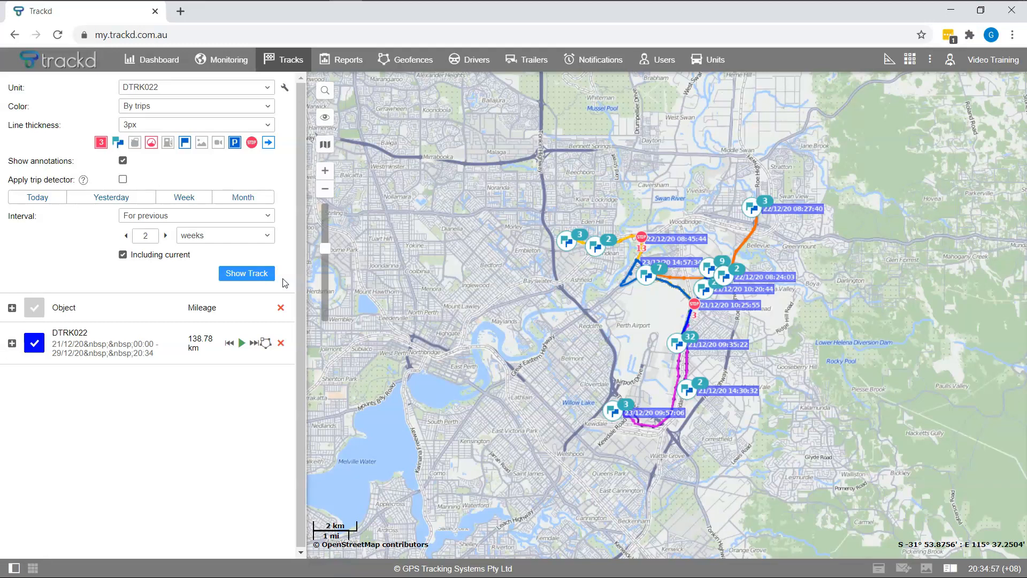
Toggle the visibility of the whole DTRK022 track on the map off and back on.
{"action": "left_click", "coordinate": [35, 344]}
{"action": "left_click", "coordinate": [35, 344]}
Expand the DTRK022 track into its trips and highlight the 21/12/20 14:17:44 trip on the map.
{"action": "left_click", "coordinate": [10, 343]}
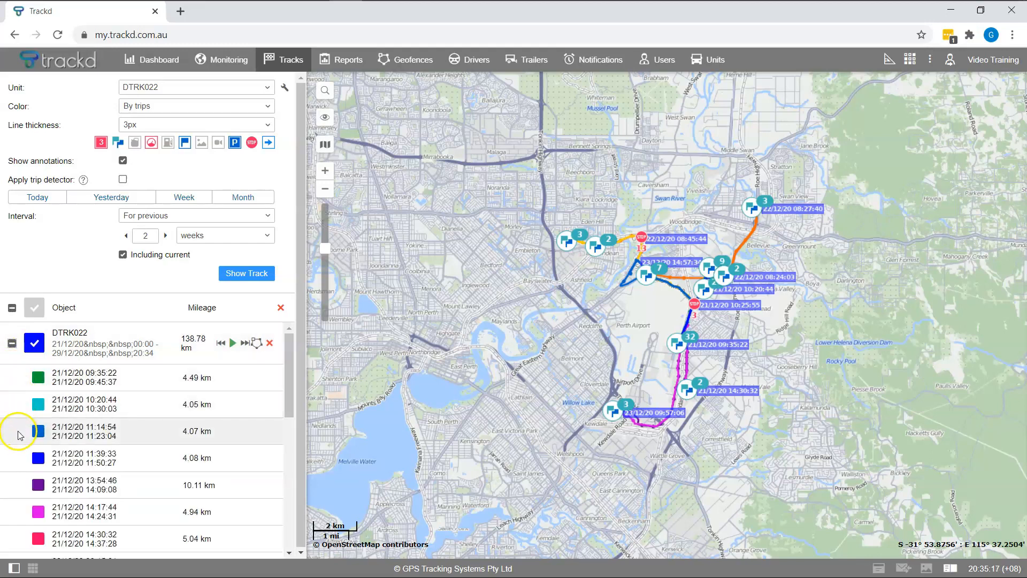
{"action": "left_click", "coordinate": [38, 513]}
{"action": "left_click", "coordinate": [39, 514]}
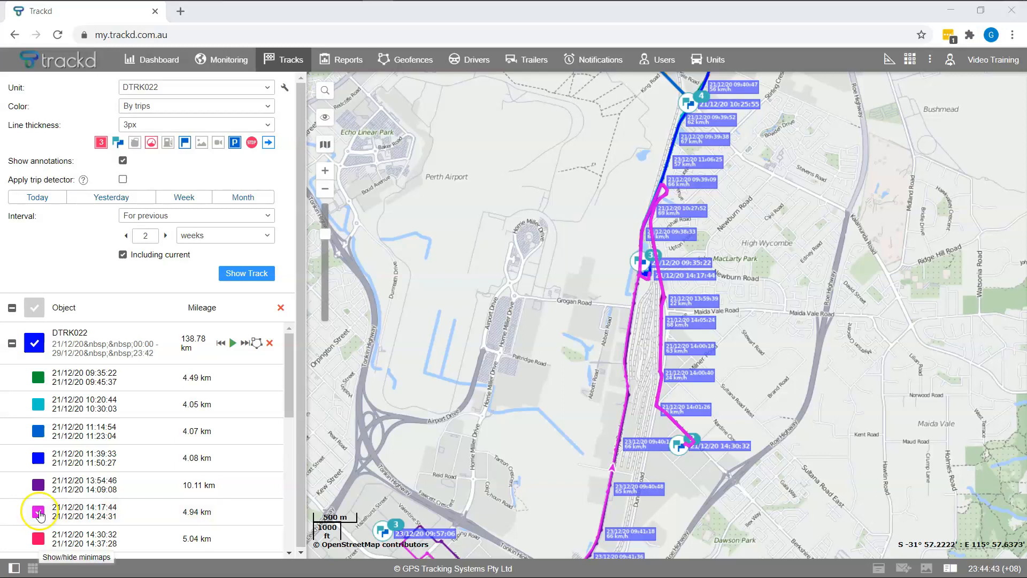
{"action": "left_click", "coordinate": [197, 331]}
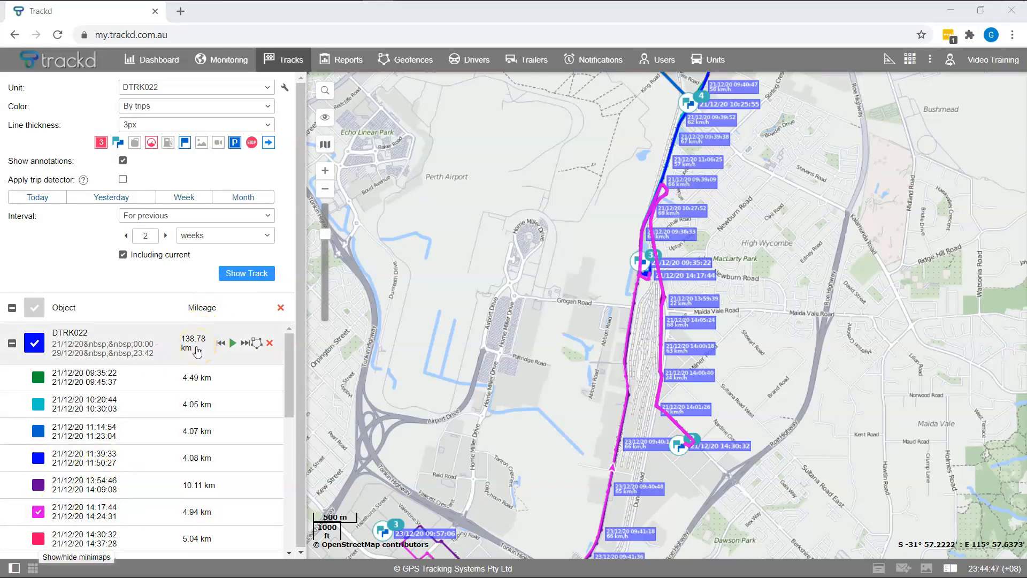
{"action": "left_click", "coordinate": [219, 377]}
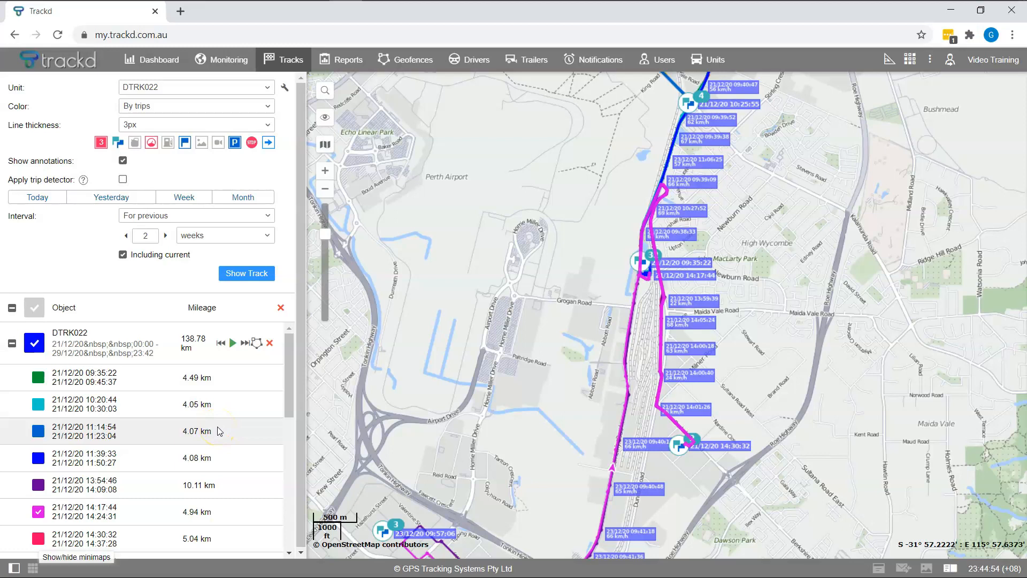
{"action": "left_click", "coordinate": [237, 416]}
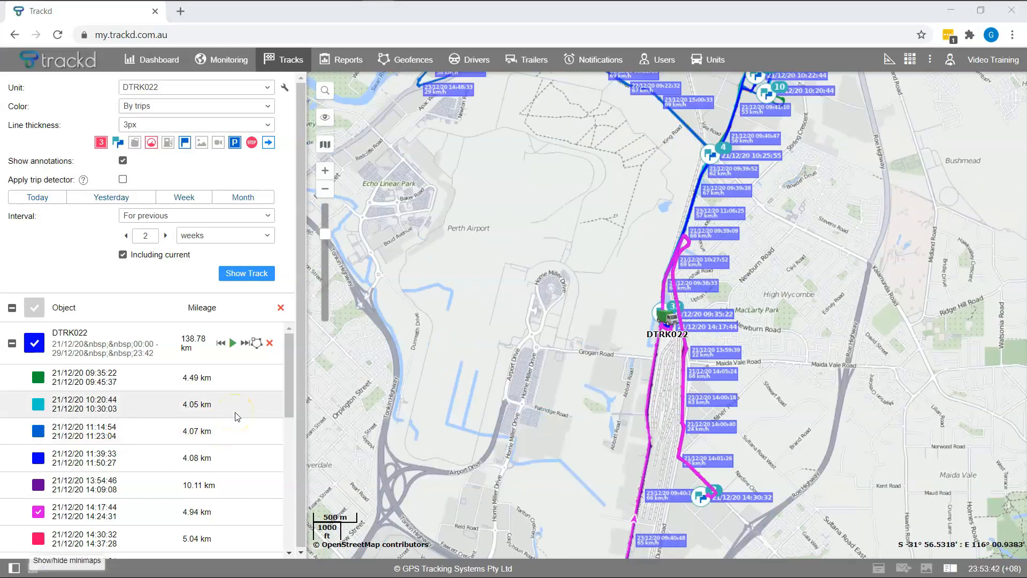
{"action": "left_click", "coordinate": [237, 391]}
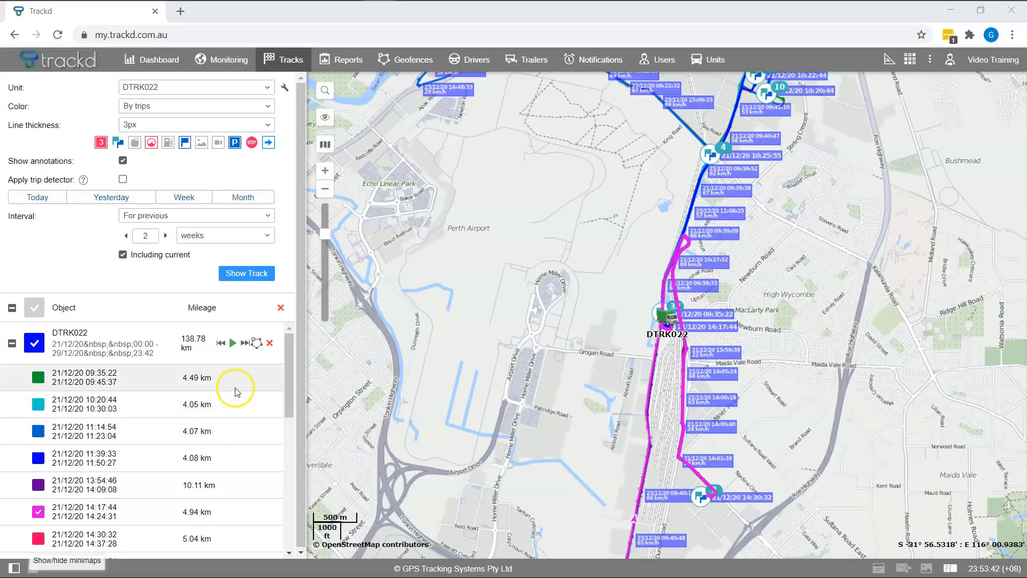
Open the full DTRK022 track in the Track Player.
{"action": "left_click", "coordinate": [234, 343]}
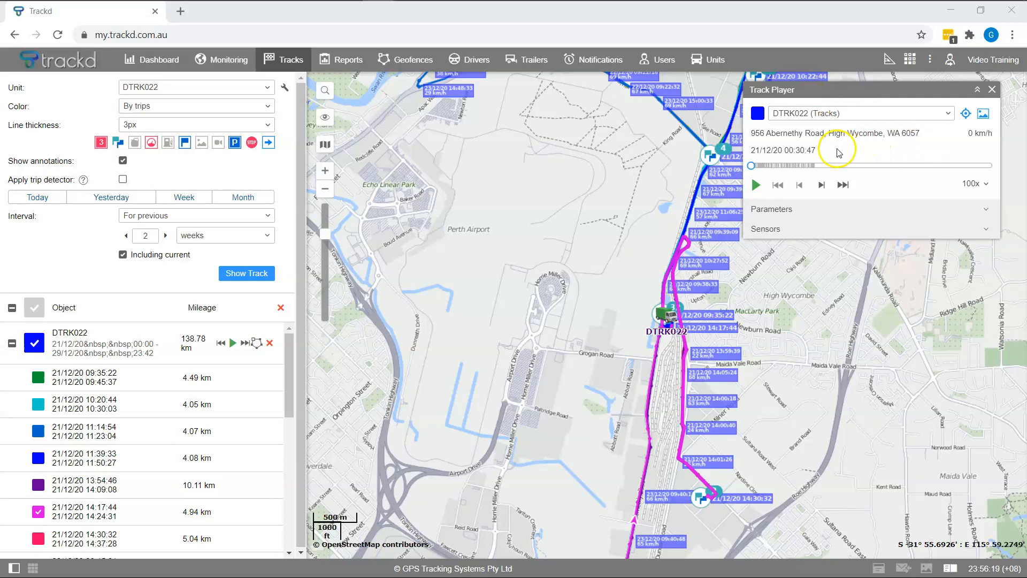
Play the DTRK022 track with its parameters and sensors expanded, pause the playback and close the Track Player.
{"action": "left_click", "coordinate": [986, 209]}
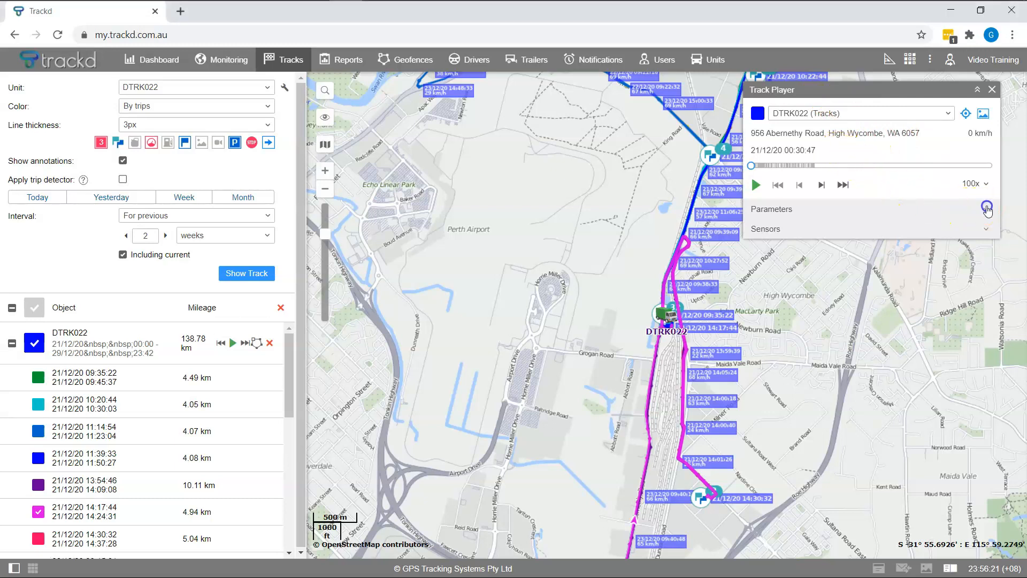
{"action": "left_click", "coordinate": [990, 331]}
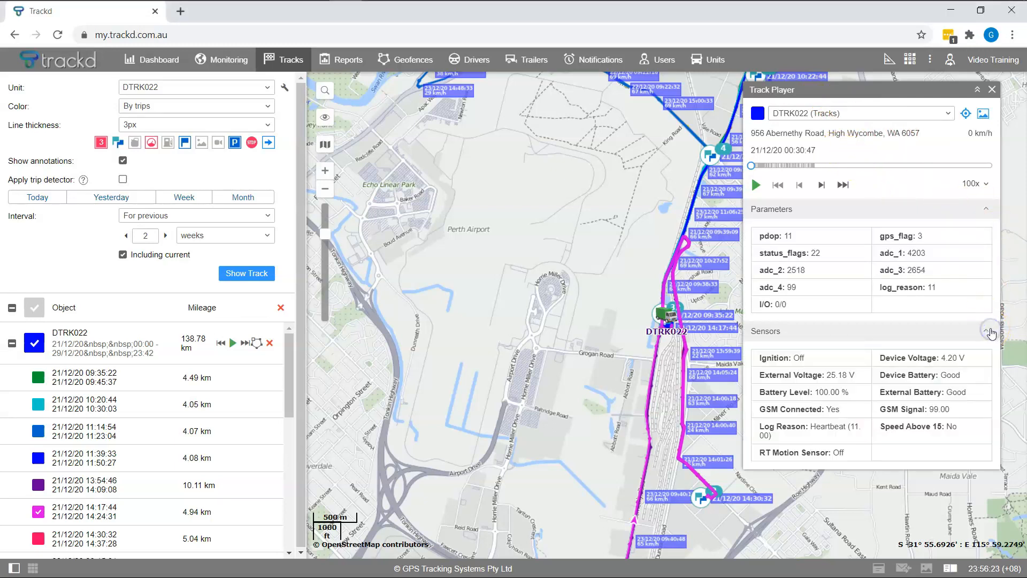
{"action": "left_click", "coordinate": [756, 185]}
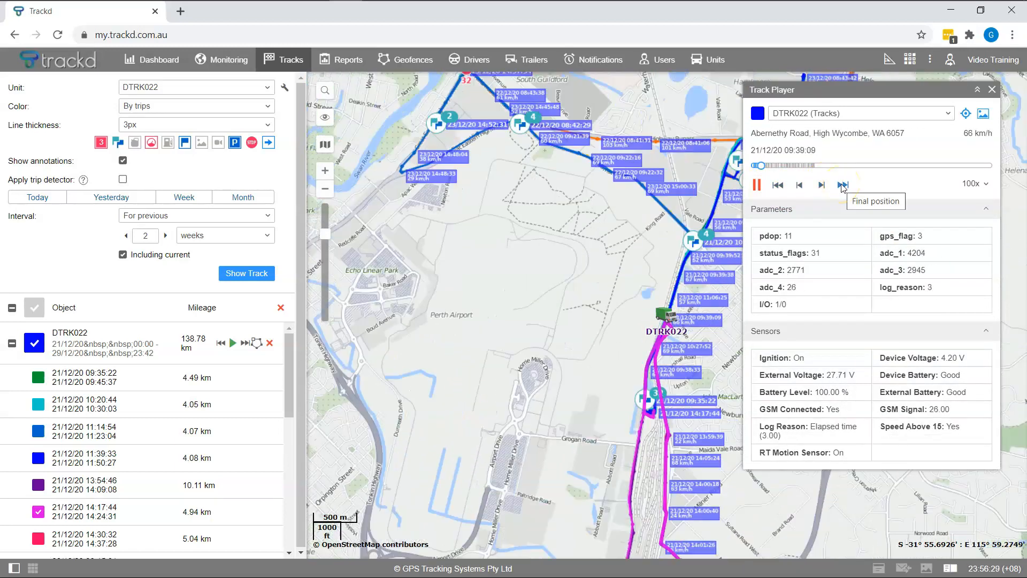
{"action": "left_click", "coordinate": [757, 185]}
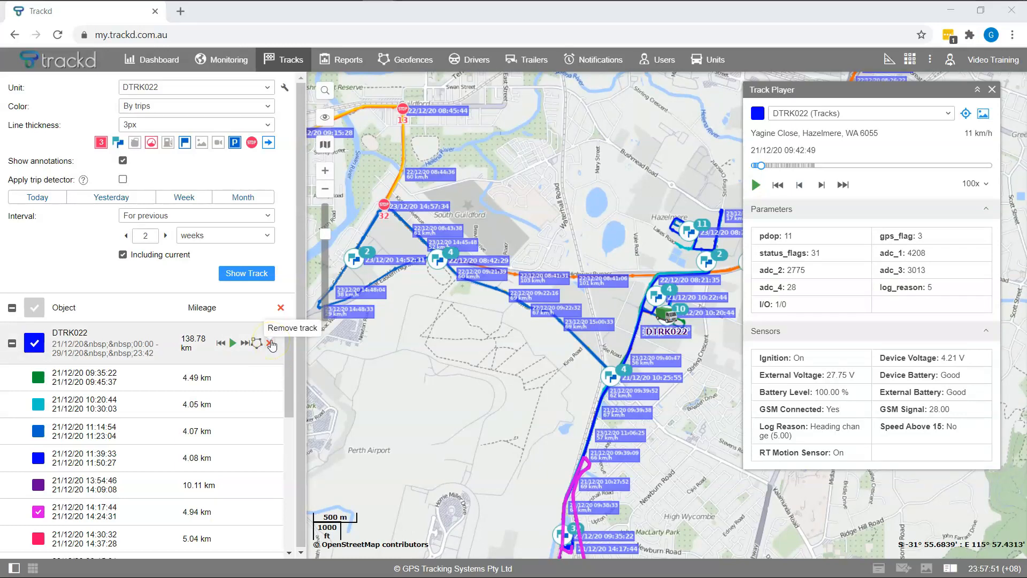
{"action": "left_click", "coordinate": [292, 317]}
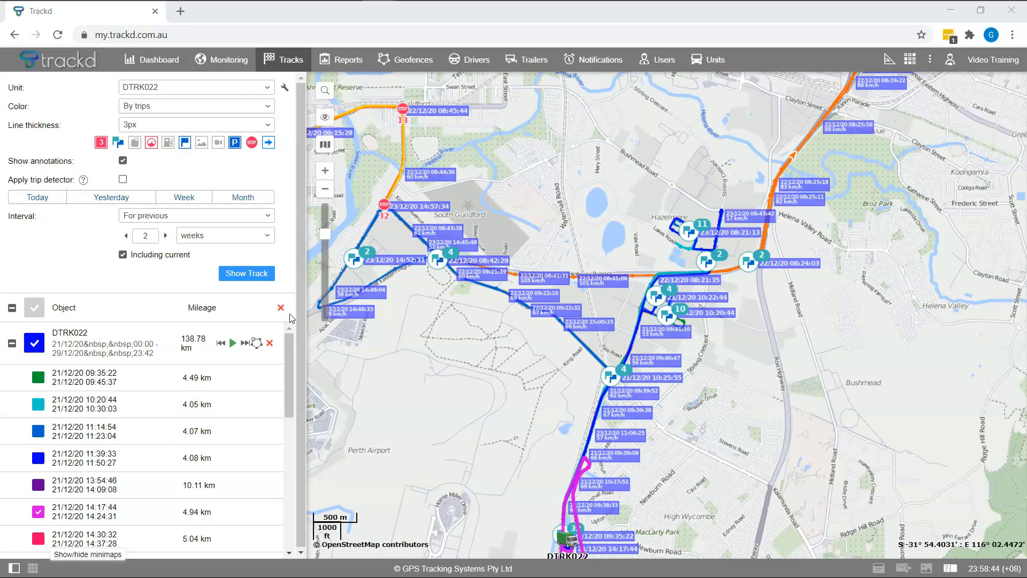
Open the save-as-geofence dialog for the whole DTRK022 track and dismiss it without saving.
{"action": "left_click", "coordinate": [257, 343]}
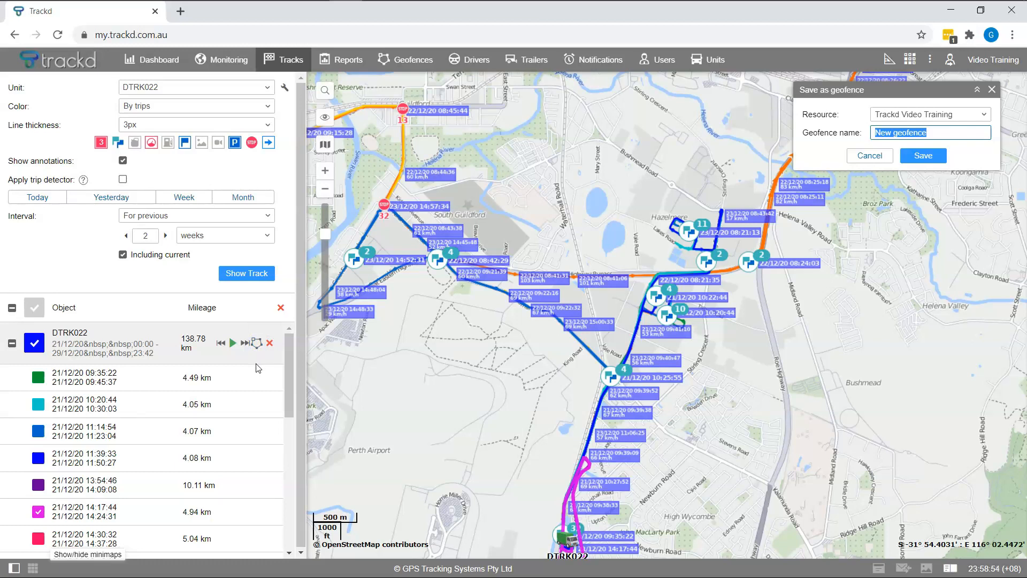
{"action": "left_click", "coordinate": [264, 361]}
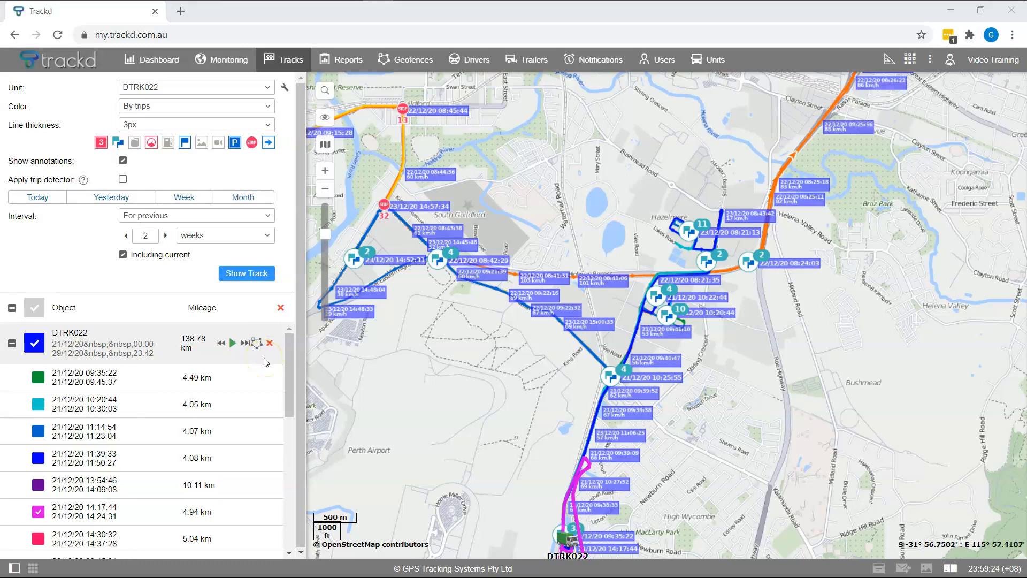